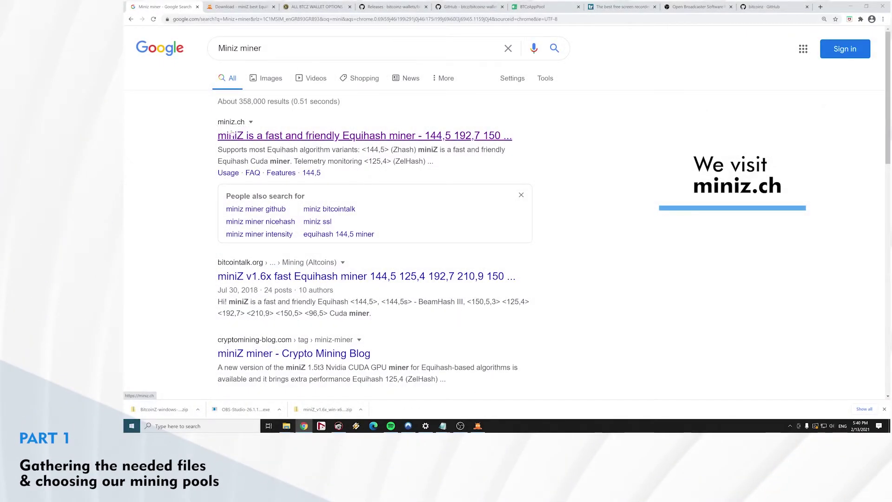
Open the miniZ site and highlight its 2GB GPU minimum, Linux/Windows support and 2% dev fee.
{"action": "left_click", "coordinate": [245, 138]}
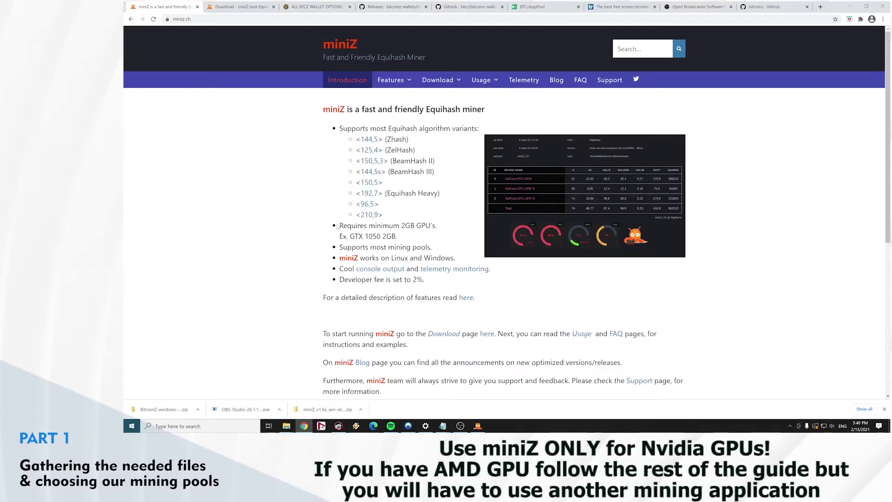
{"action": "left_click_drag", "start_coordinate": [339, 225], "coordinate": [377, 236]}
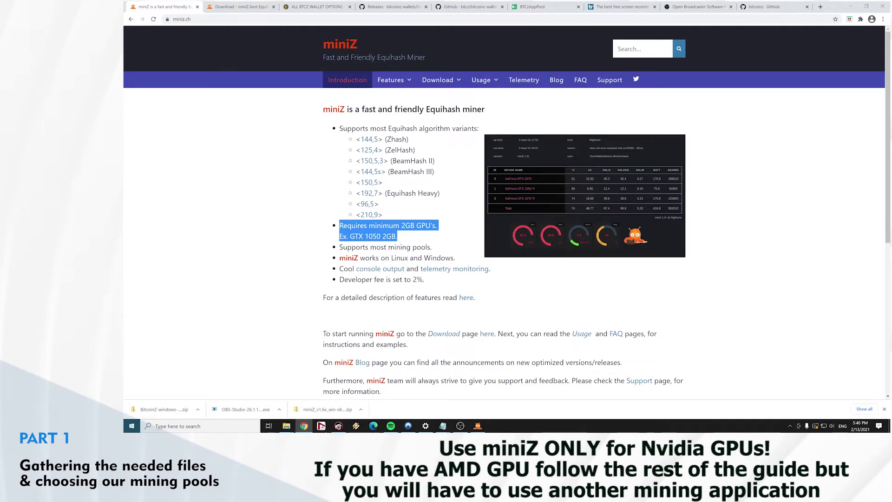
{"action": "left_click_drag", "start_coordinate": [394, 257], "coordinate": [455, 258]}
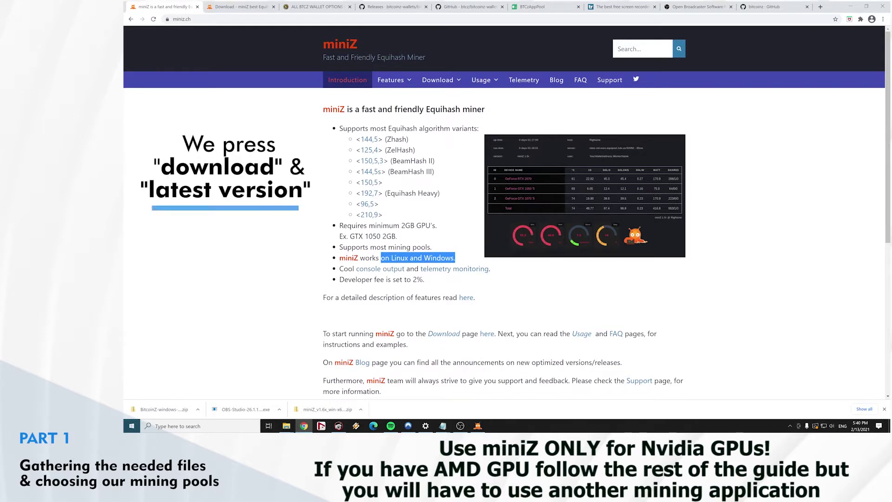
{"action": "left_click_drag", "start_coordinate": [339, 279], "coordinate": [423, 279]}
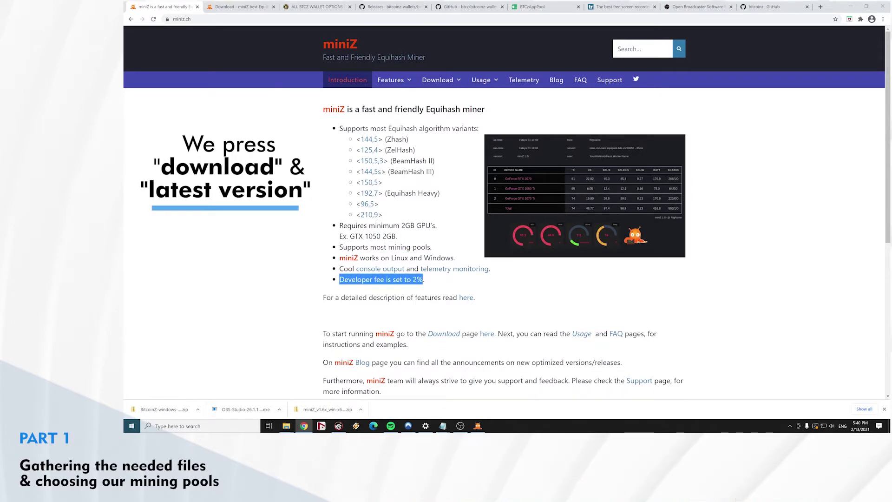
Download the latest miniZ v1.6x Windows x64 zip from the Download page.
{"action": "mouse_move", "coordinate": [446, 84]}
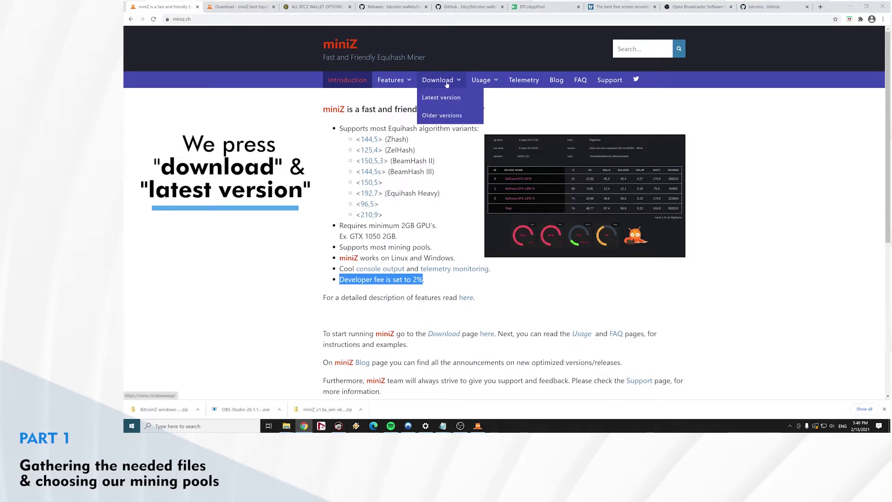
{"action": "left_click", "coordinate": [444, 98]}
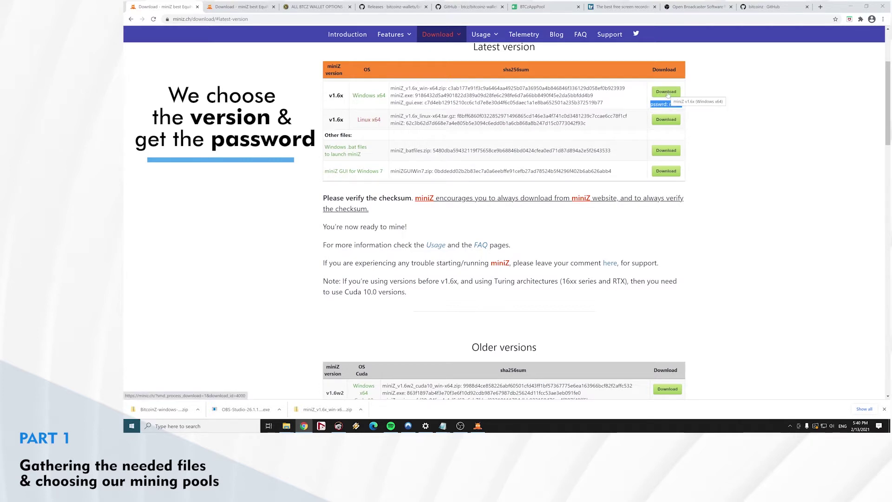
{"action": "left_click", "coordinate": [667, 94]}
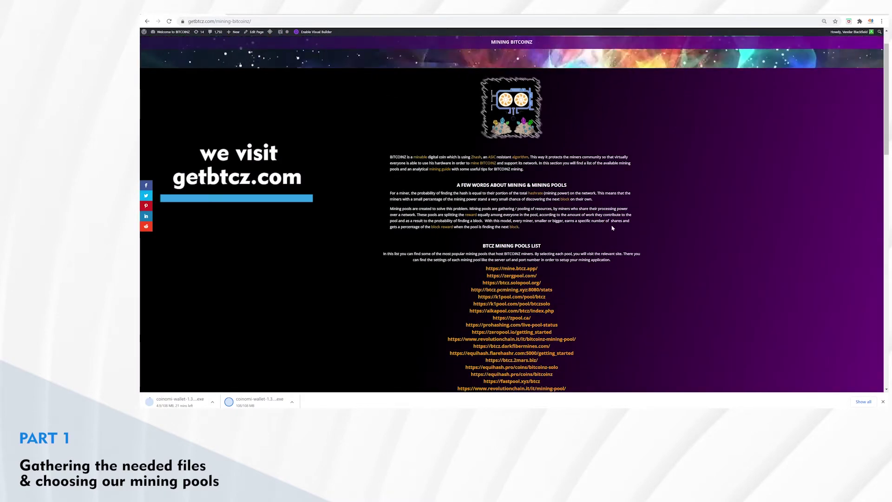
Open the btcz.2mars.biz pool and show its Bitcoinz miner settings.
{"action": "scroll", "coordinate": [613, 263], "scroll_direction": "down", "scroll_amount": 1}
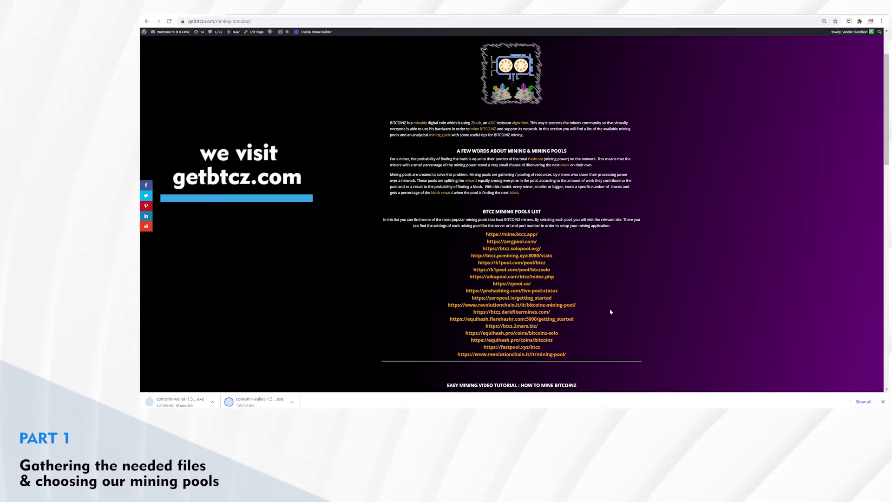
{"action": "left_click", "coordinate": [523, 326]}
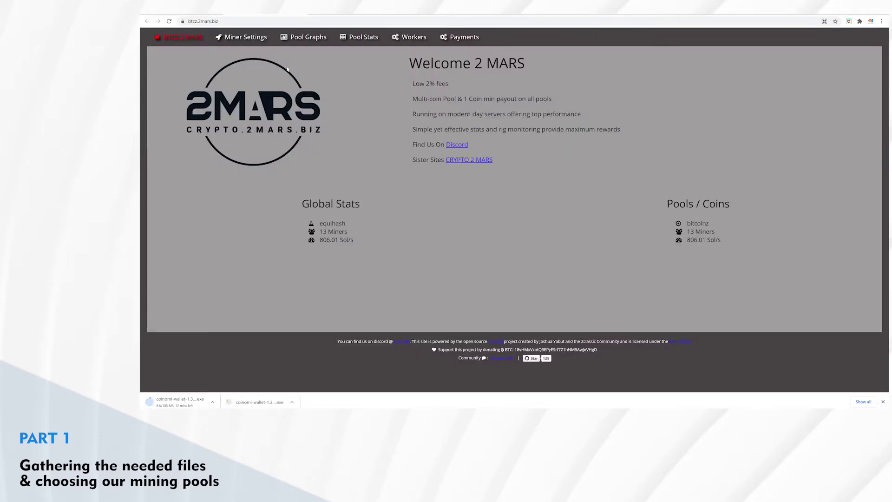
{"action": "left_click", "coordinate": [244, 39]}
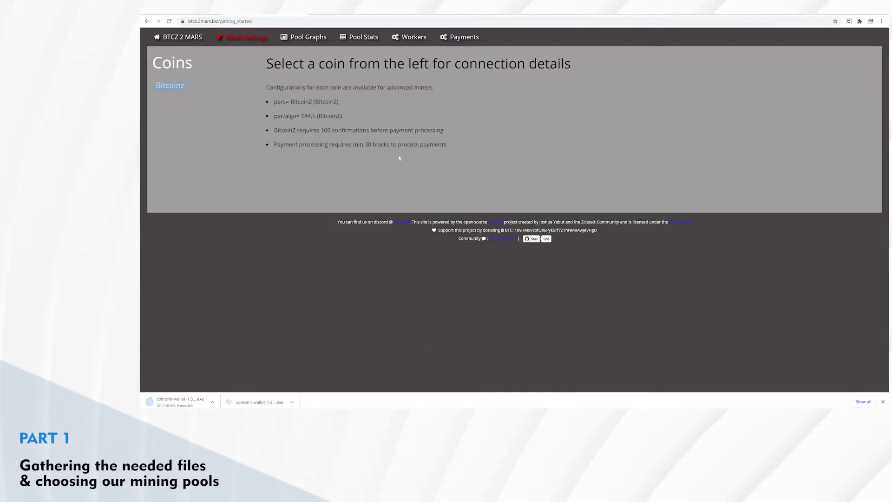
{"action": "left_click", "coordinate": [170, 85]}
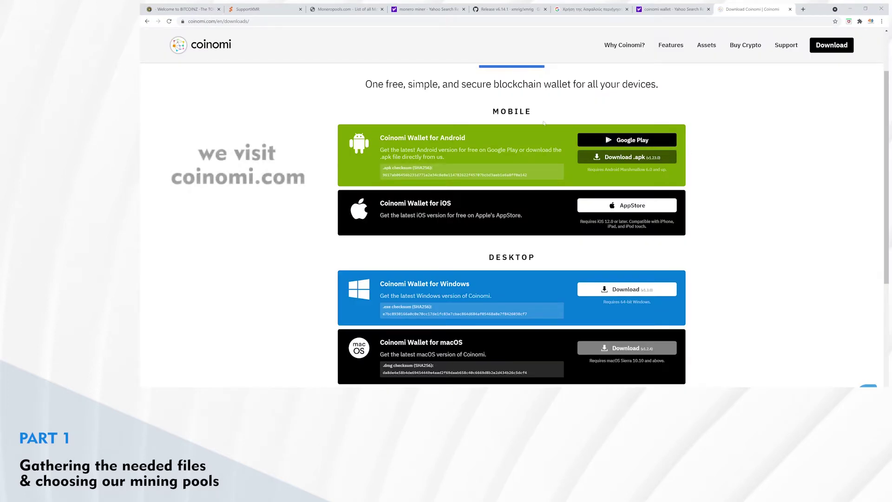
Download the Coinomi Wallet for Windows installer from coinomi.com.
{"action": "left_click", "coordinate": [620, 291]}
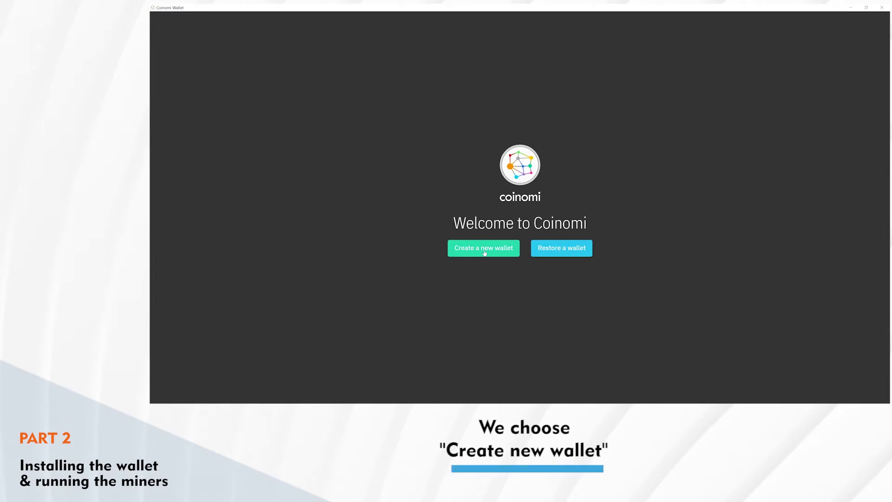
Create a new wallet, confirm the recovery phrase is stored, and skip its verification.
{"action": "left_click", "coordinate": [484, 252]}
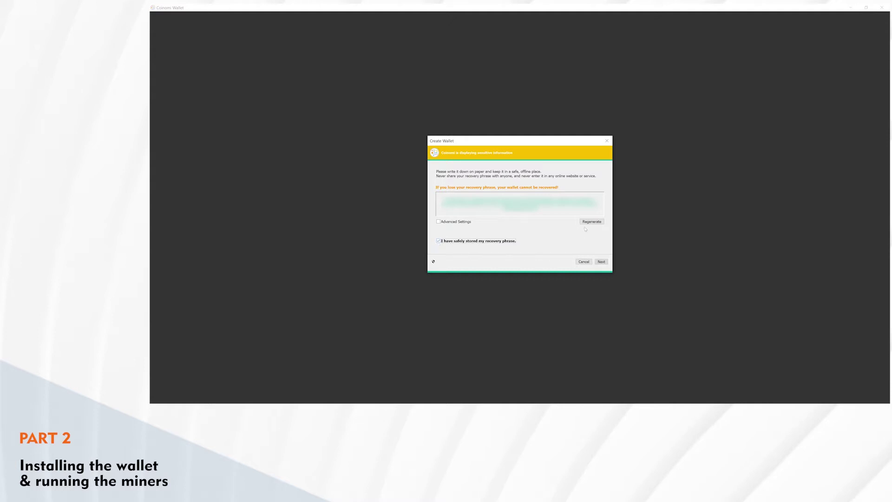
{"action": "left_click", "coordinate": [602, 262]}
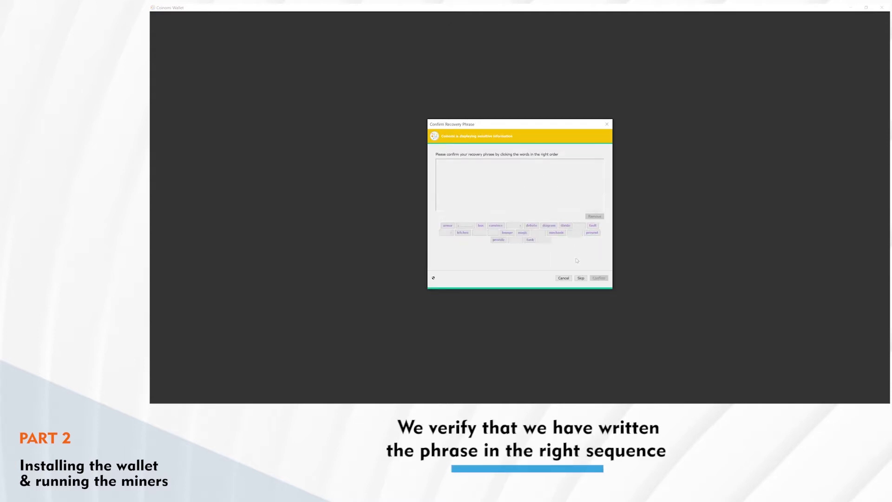
{"action": "left_click", "coordinate": [581, 278]}
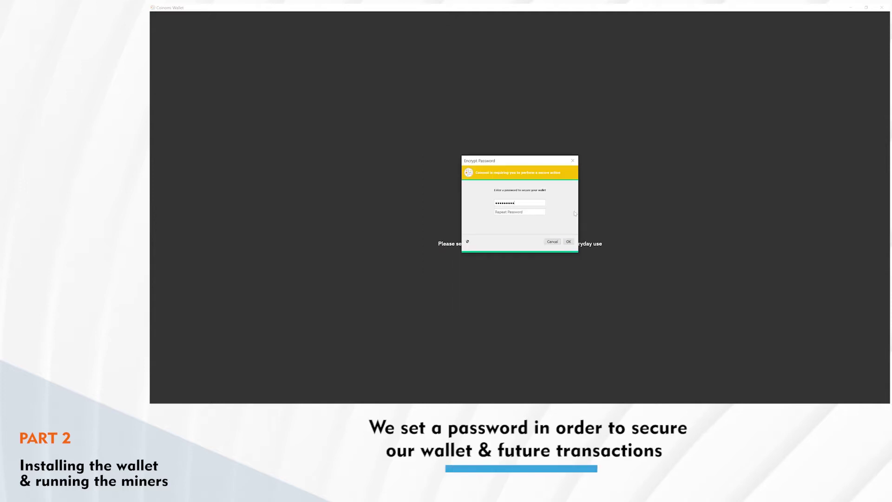
Repeat the wallet password and tick BitcoinZ in the coin list.
{"action": "key", "text": "Tab"}
{"action": "type", "text": "••"}
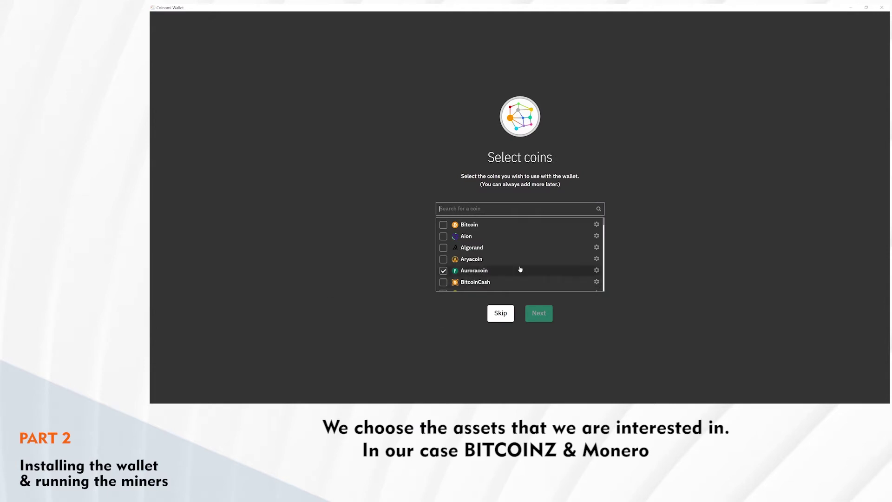
{"action": "left_click", "coordinate": [463, 269]}
{"action": "left_click", "coordinate": [483, 236]}
{"action": "scroll", "coordinate": [481, 240], "scroll_direction": "down", "scroll_amount": 1}
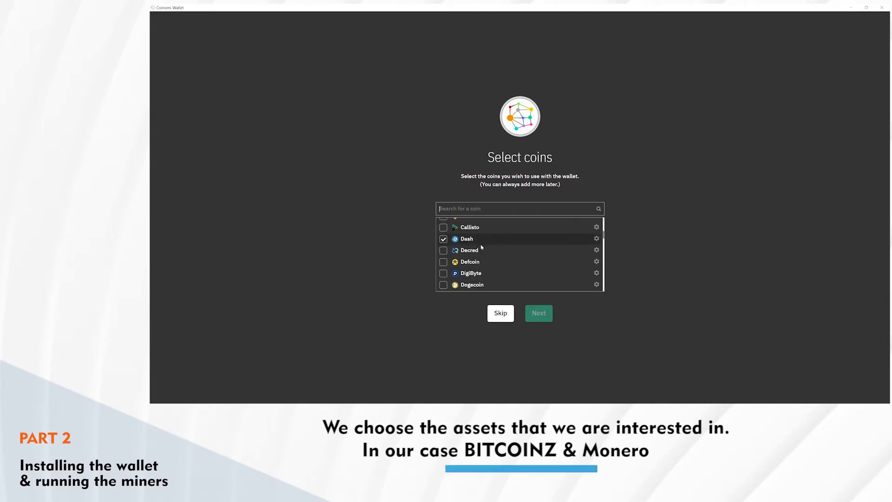
{"action": "scroll", "coordinate": [480, 246], "scroll_direction": "down", "scroll_amount": 3}
{"action": "scroll", "coordinate": [479, 238], "scroll_direction": "up", "scroll_amount": 2}
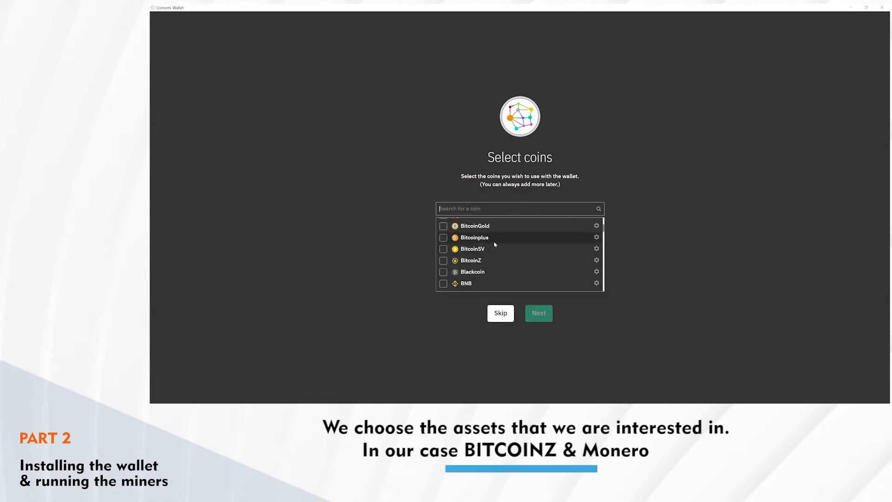
{"action": "left_click", "coordinate": [443, 261]}
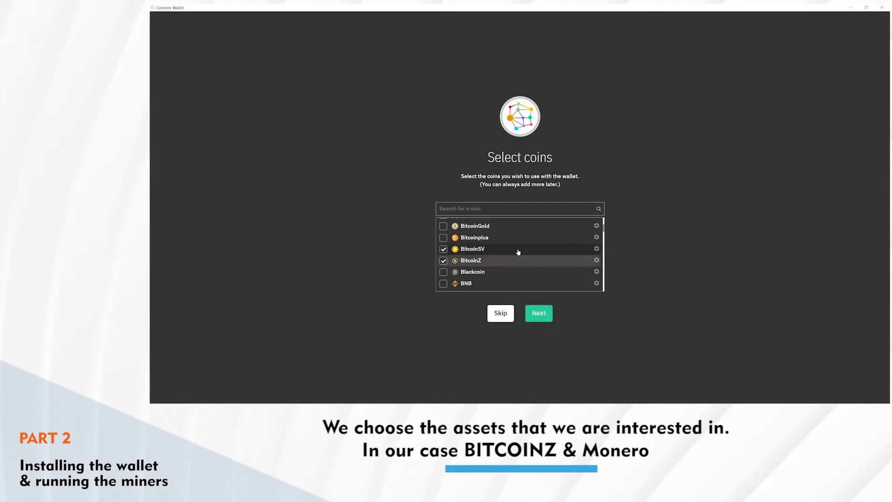
Tick Monero, confirm the coin selection, and accept the terms of service.
{"action": "scroll", "coordinate": [494, 265], "scroll_direction": "down", "scroll_amount": 5}
{"action": "scroll", "coordinate": [492, 263], "scroll_direction": "down", "scroll_amount": 5}
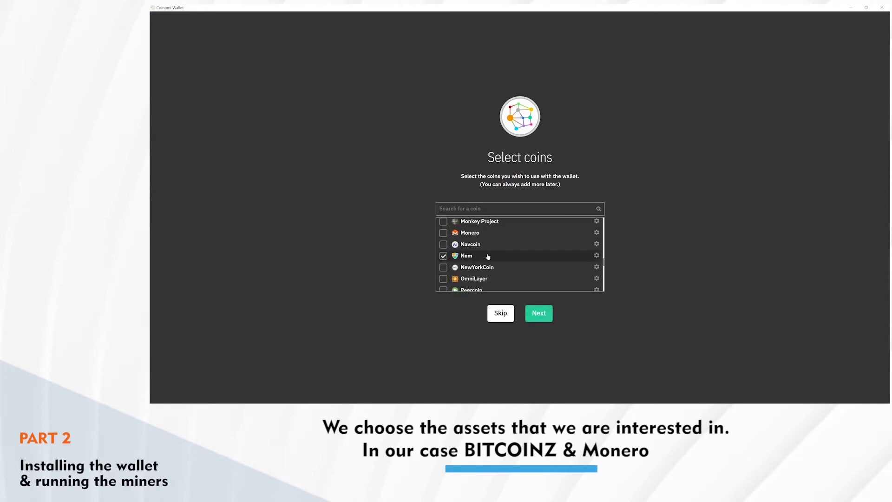
{"action": "left_click", "coordinate": [488, 256]}
{"action": "scroll", "coordinate": [487, 258], "scroll_direction": "down", "scroll_amount": 3}
{"action": "scroll", "coordinate": [485, 263], "scroll_direction": "up", "scroll_amount": 3}
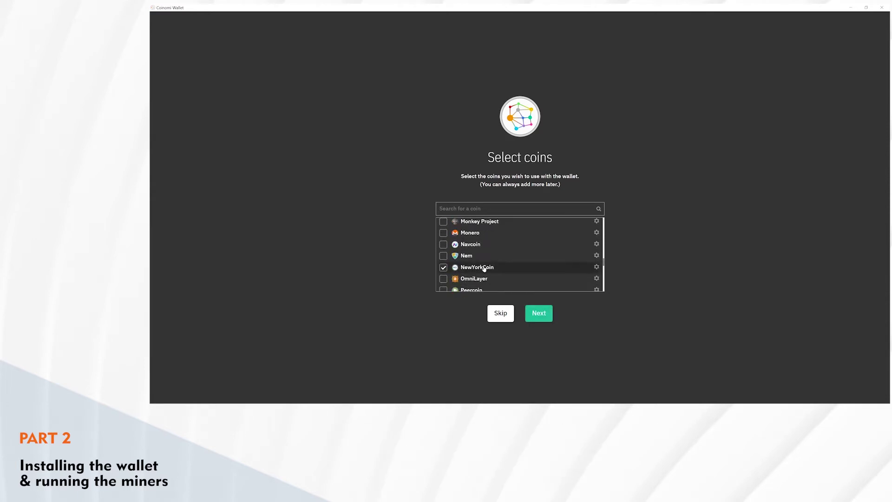
{"action": "left_click", "coordinate": [443, 233]}
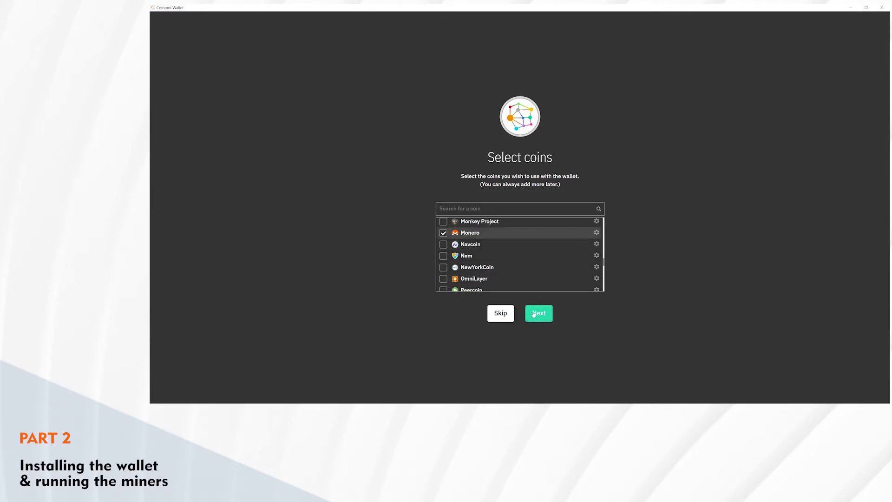
{"action": "scroll", "coordinate": [513, 285], "scroll_direction": "up", "scroll_amount": 15}
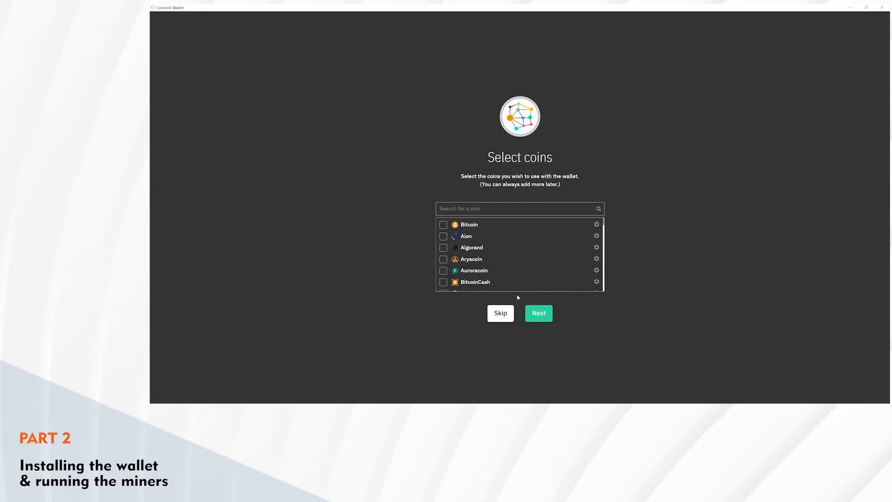
{"action": "left_click", "coordinate": [538, 313]}
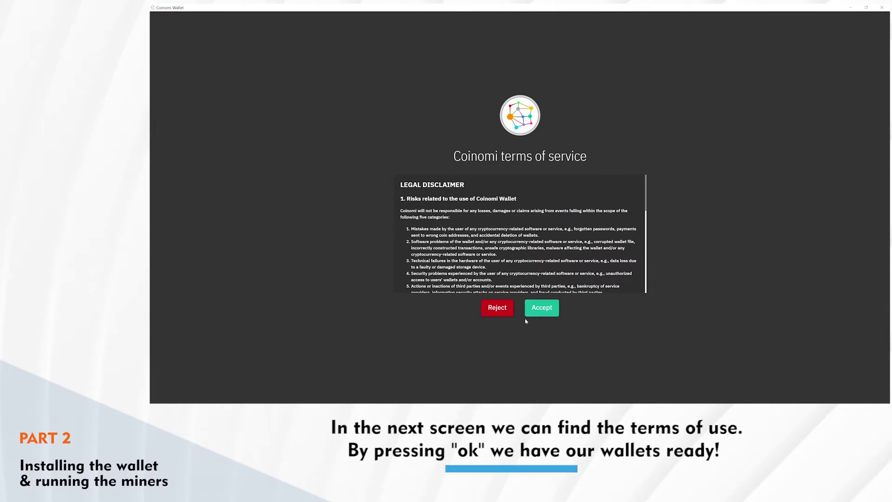
{"action": "left_click", "coordinate": [539, 312]}
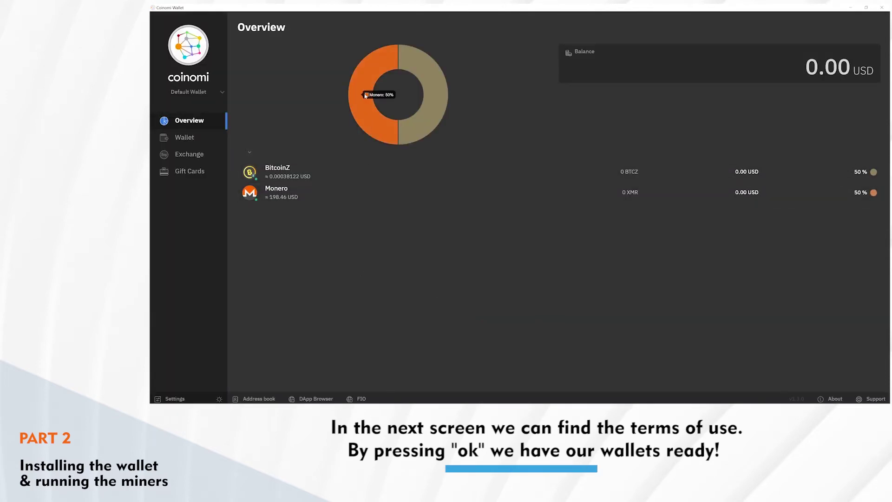
Copy the BitcoinZ wallet's receiving address, then close the Receive dialog.
{"action": "mouse_move", "coordinate": [423, 111]}
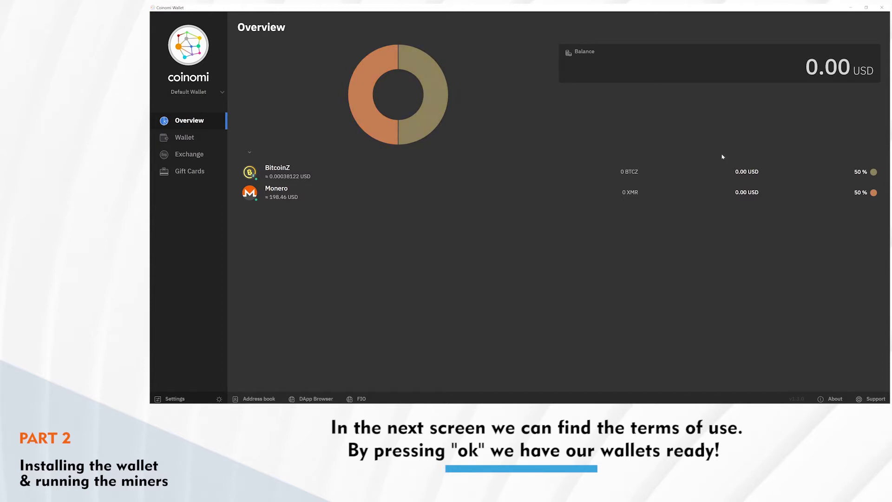
{"action": "left_click", "coordinate": [322, 177]}
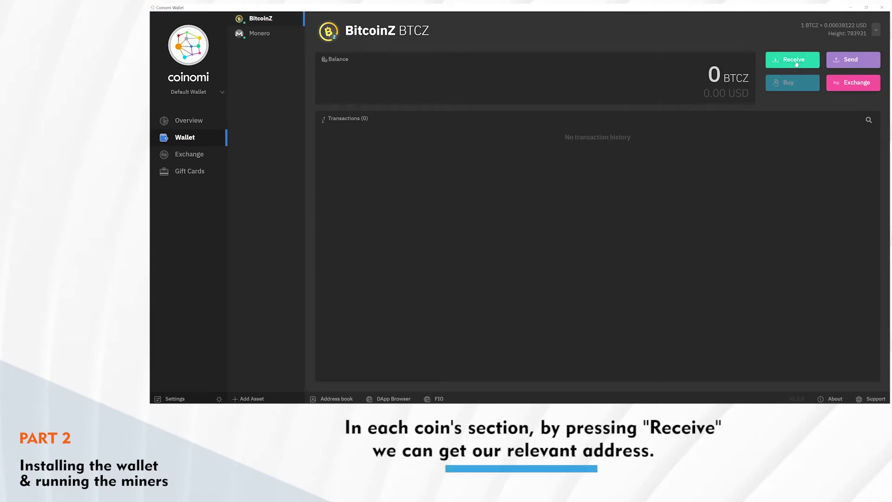
{"action": "left_click", "coordinate": [796, 60]}
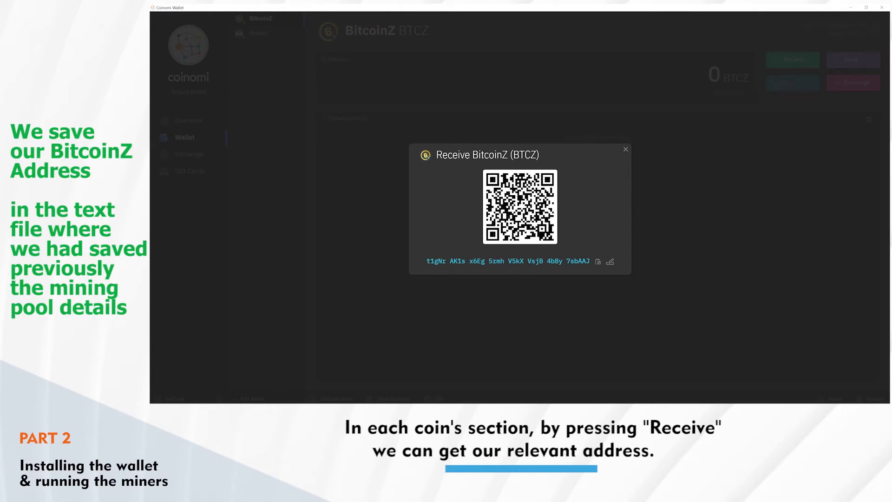
{"action": "left_click", "coordinate": [598, 262]}
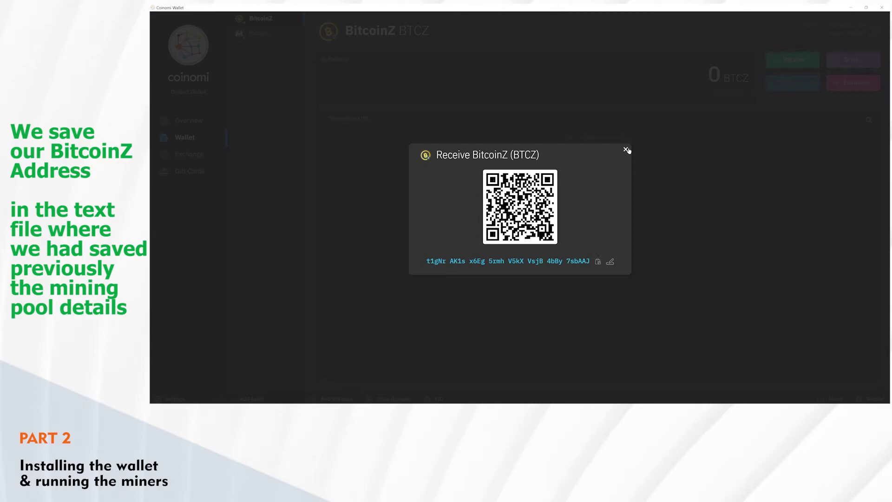
{"action": "left_click", "coordinate": [626, 149]}
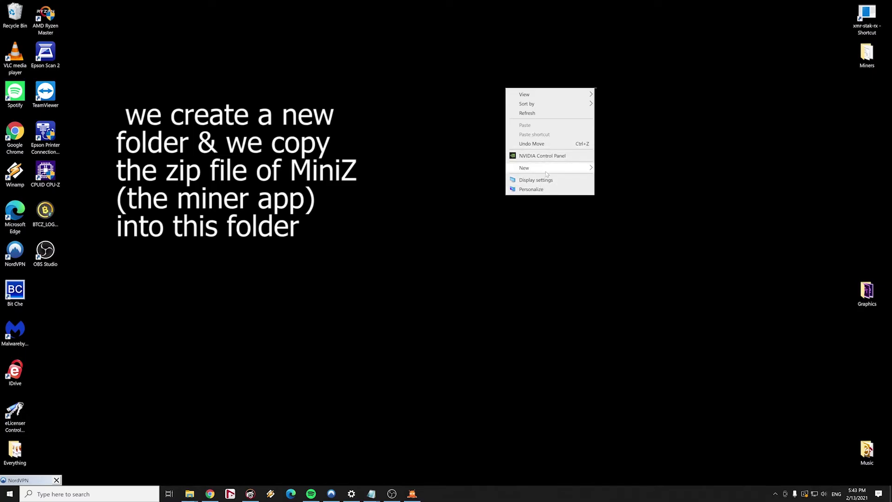
Create a new desktop folder named 'Mining App'.
{"action": "mouse_move", "coordinate": [547, 174]}
{"action": "left_click", "coordinate": [616, 168]}
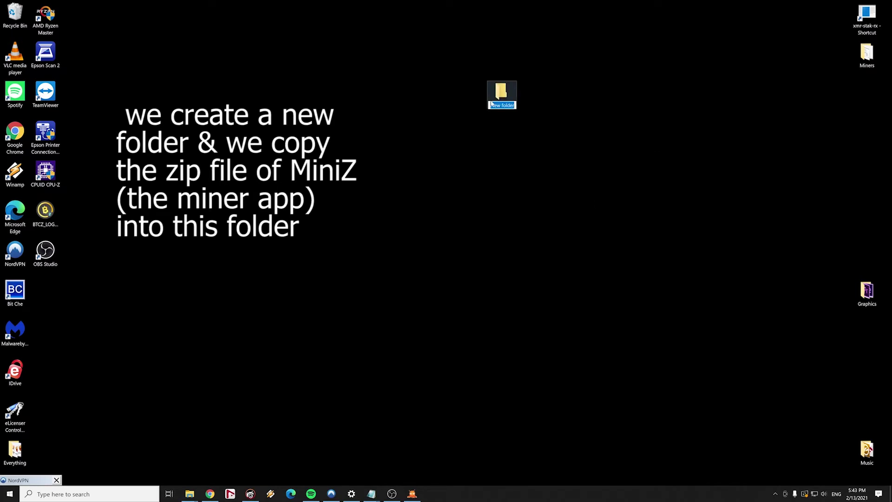
{"action": "type", "text": "Mining App"}
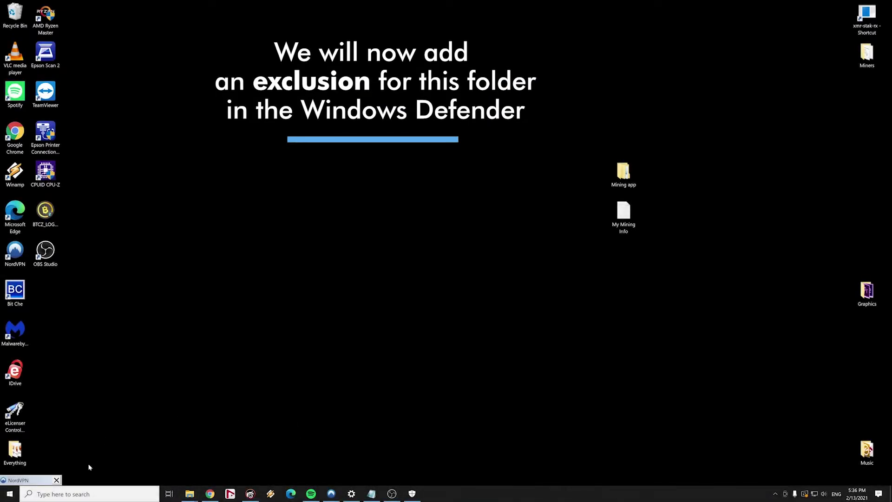
{"action": "left_click", "coordinate": [78, 495]}
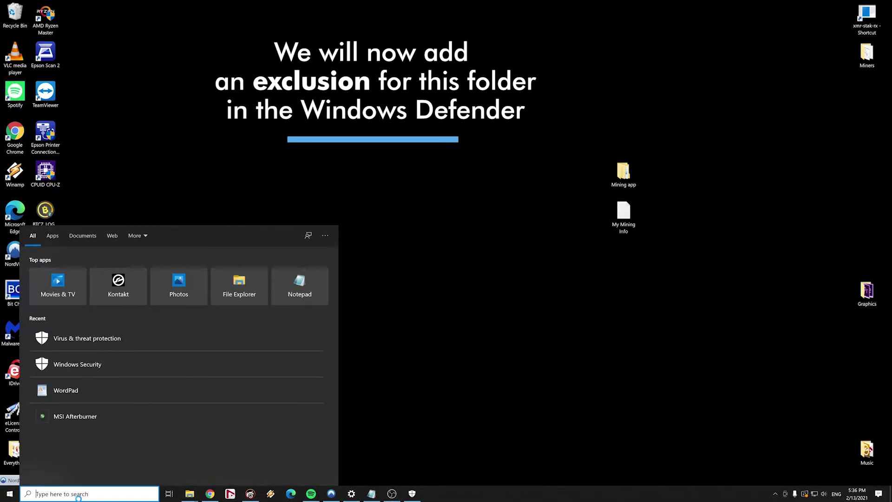
Search 'Virus' and open Virus & threat protection settings, scrolled down toward Exclusions.
{"action": "type", "text": "Virus"}
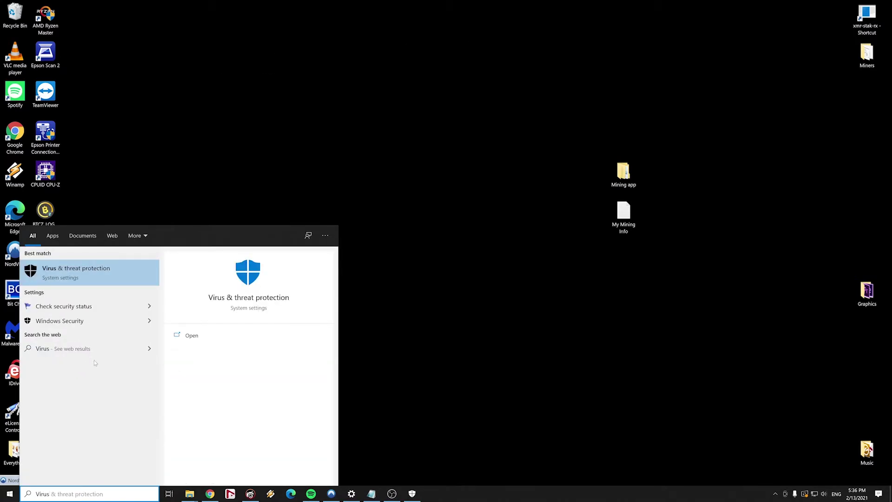
{"action": "left_click", "coordinate": [96, 276]}
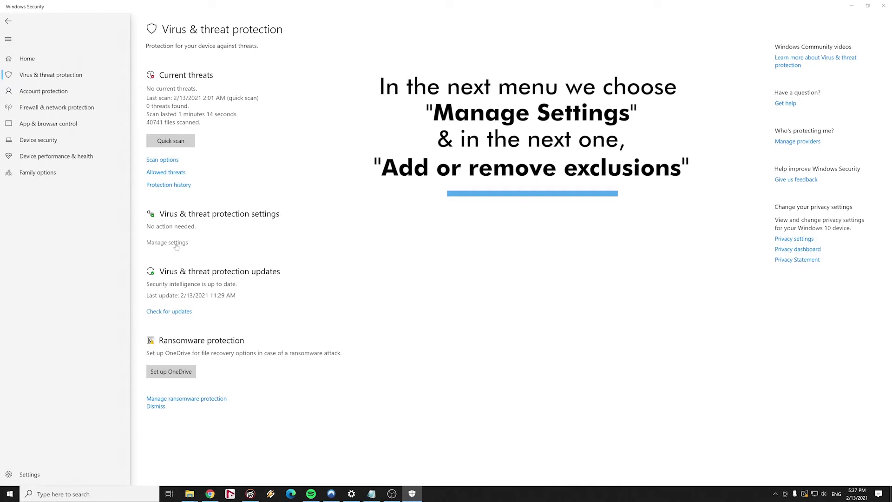
{"action": "left_click", "coordinate": [176, 246]}
{"action": "scroll", "coordinate": [176, 246], "scroll_direction": "down", "scroll_amount": 5}
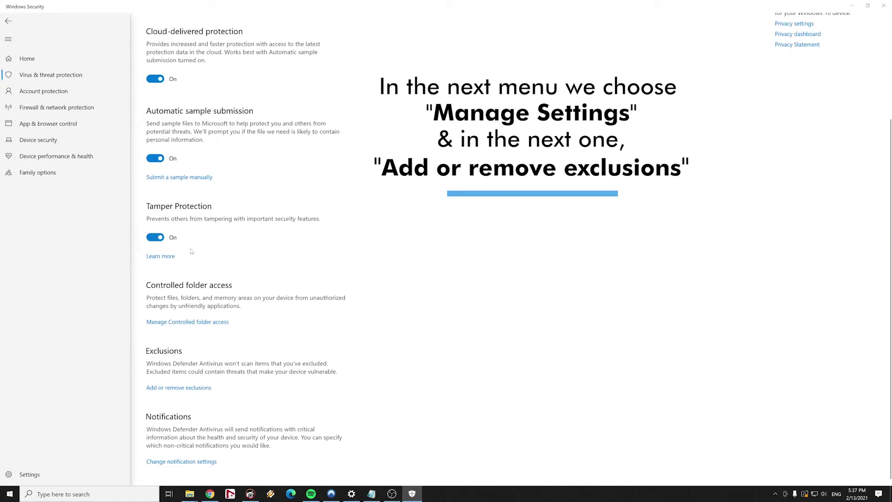
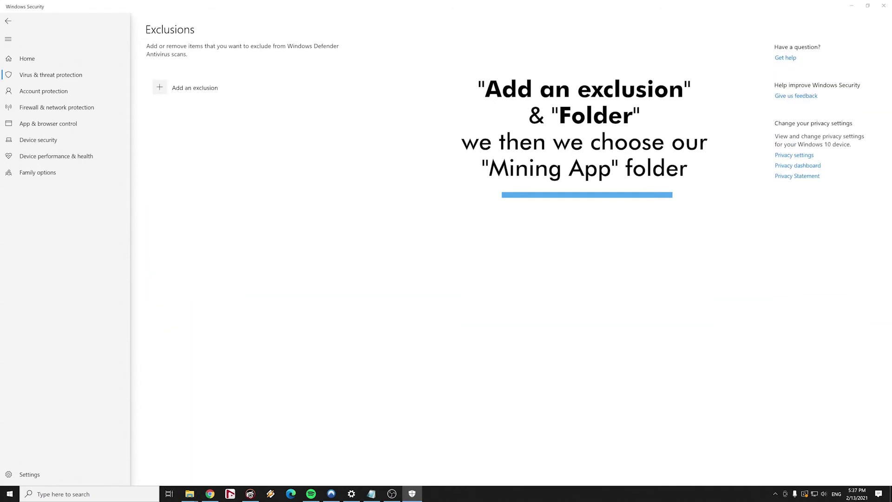
Open the 'Add an exclusion' list showing File, Folder, File type and Process options.
{"action": "left_click", "coordinate": [182, 91]}
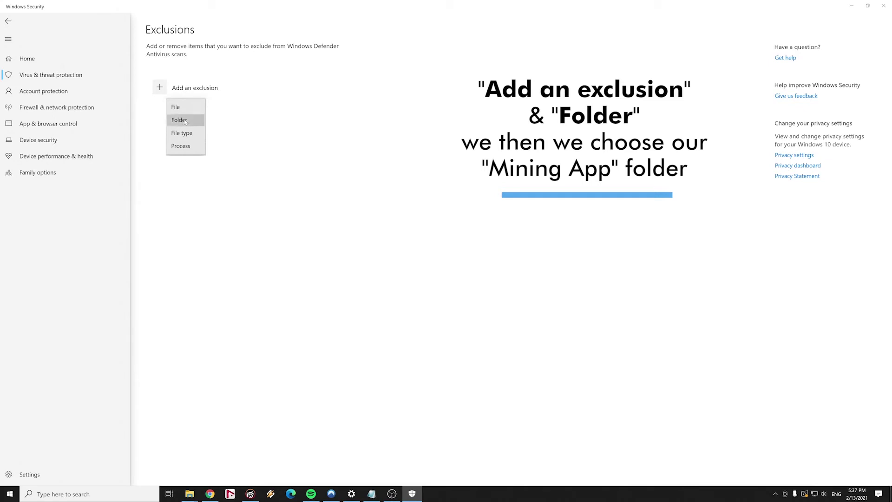
Add the Desktop's Mining app folder as a Windows Defender folder exclusion.
{"action": "left_click", "coordinate": [185, 120]}
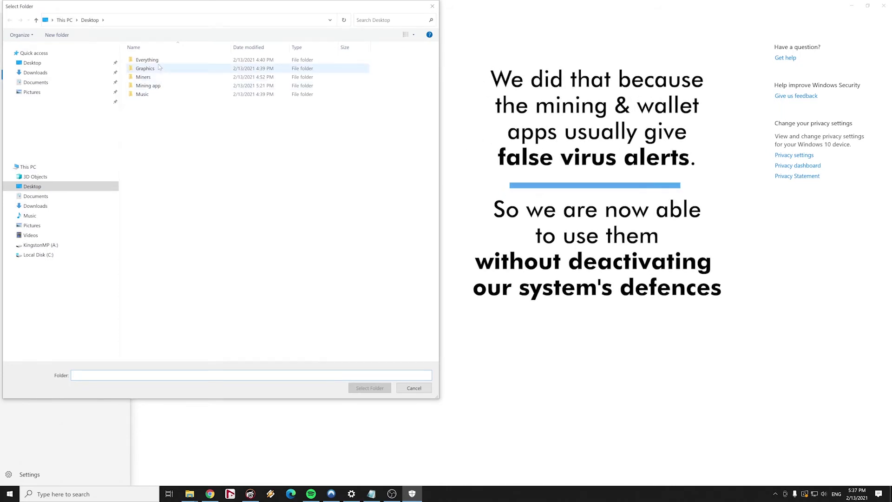
{"action": "left_click", "coordinate": [155, 86]}
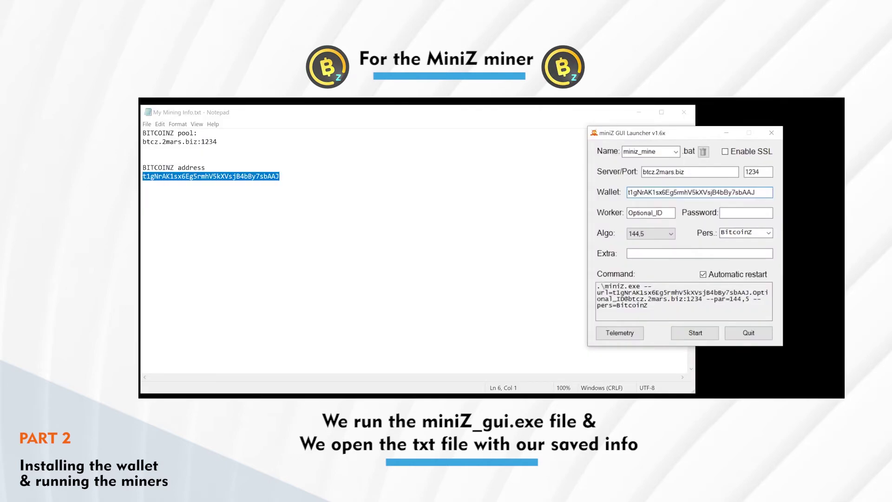
Paste the saved wallet address, keep Algo 144,5 and Pers BitcoinZ, and start the miner.
{"action": "key", "text": "ctrl+a"}
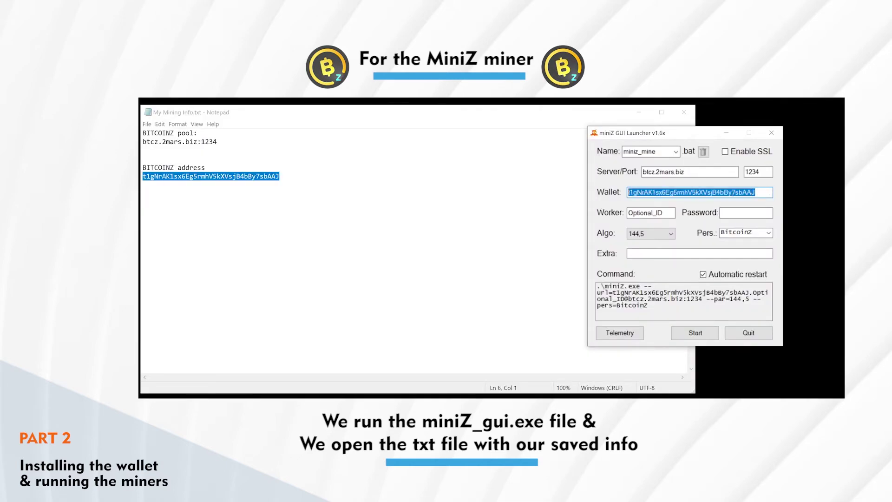
{"action": "type", "text": "t1gNrAK1sx6Eg5rmhV5kXVsjB4bBy7sbAAJ"}
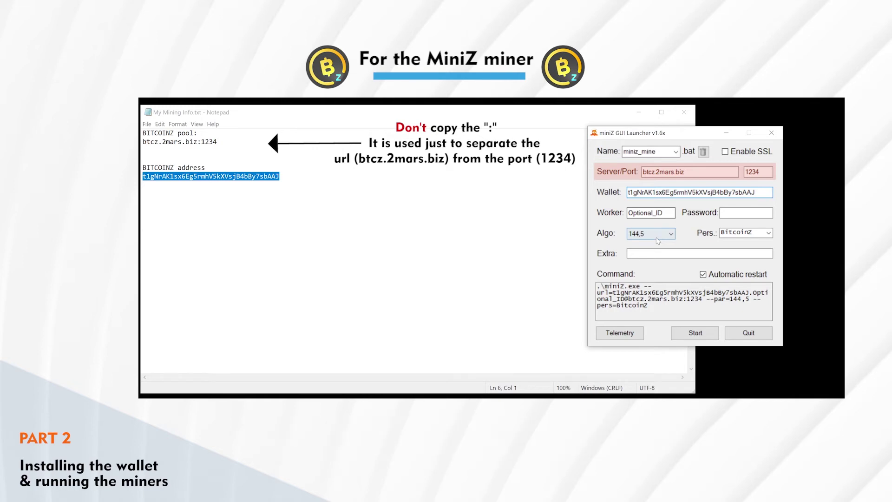
{"action": "left_click", "coordinate": [657, 236]}
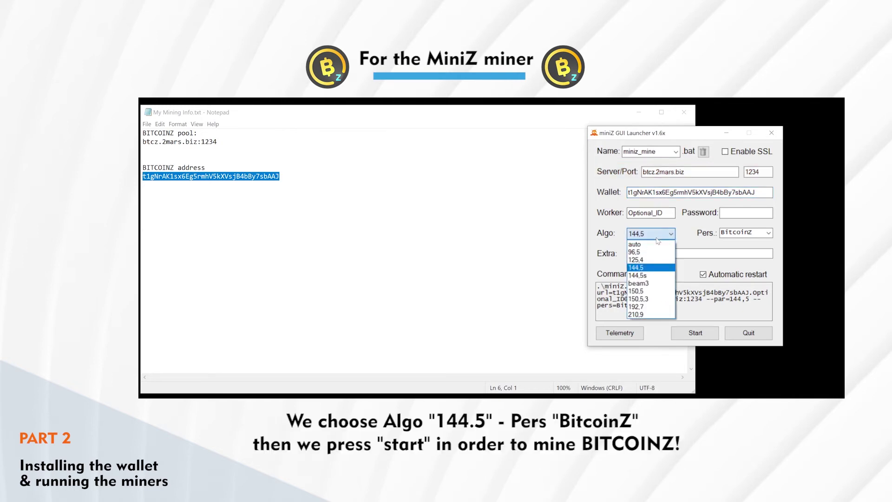
{"action": "left_click", "coordinate": [650, 260]}
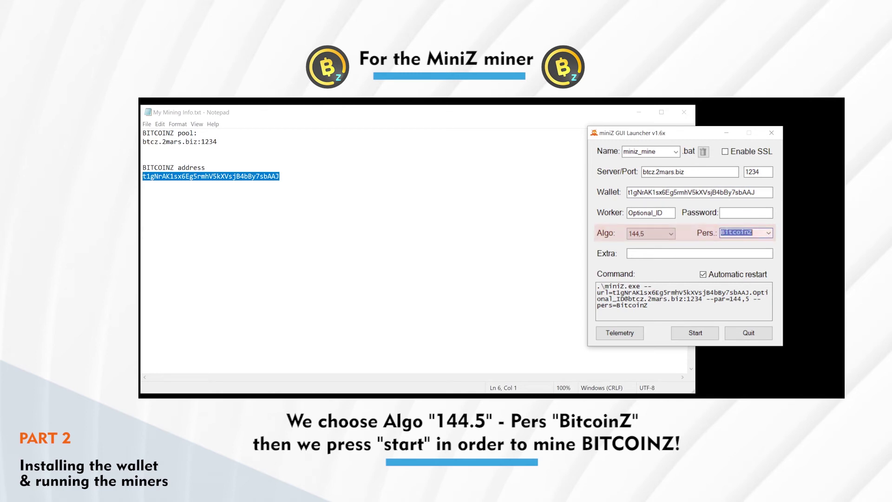
{"action": "key", "text": "Tab"}
{"action": "left_click", "coordinate": [769, 233]}
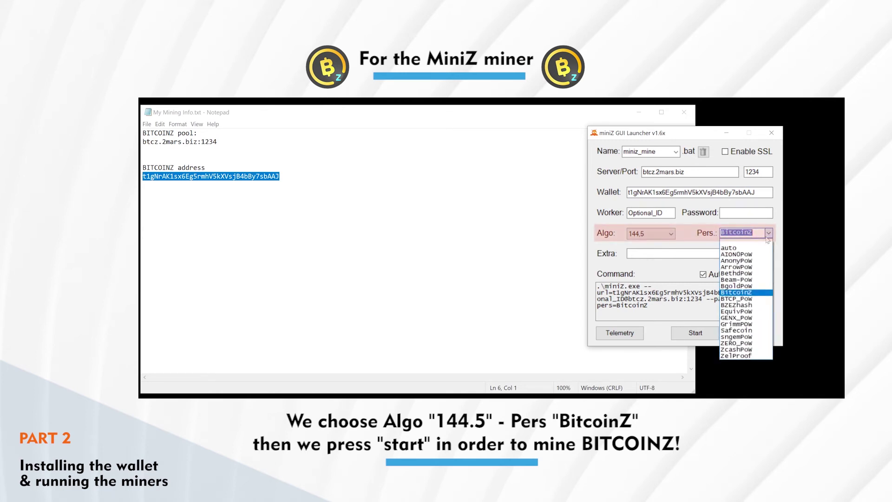
{"action": "left_click", "coordinate": [767, 235]}
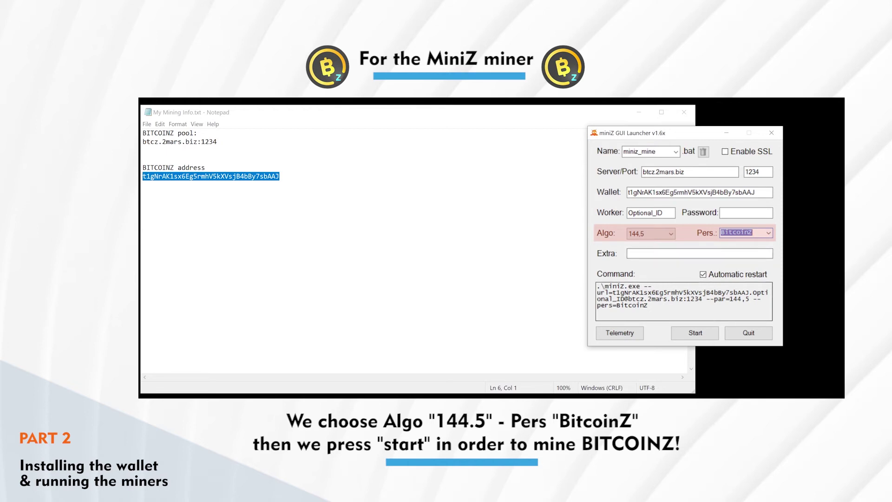
{"action": "left_click", "coordinate": [694, 337]}
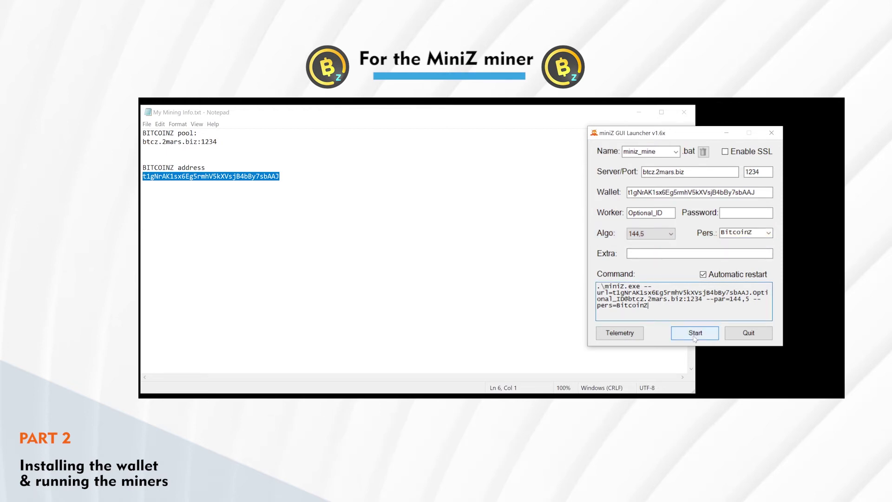
{"action": "left_click", "coordinate": [694, 334]}
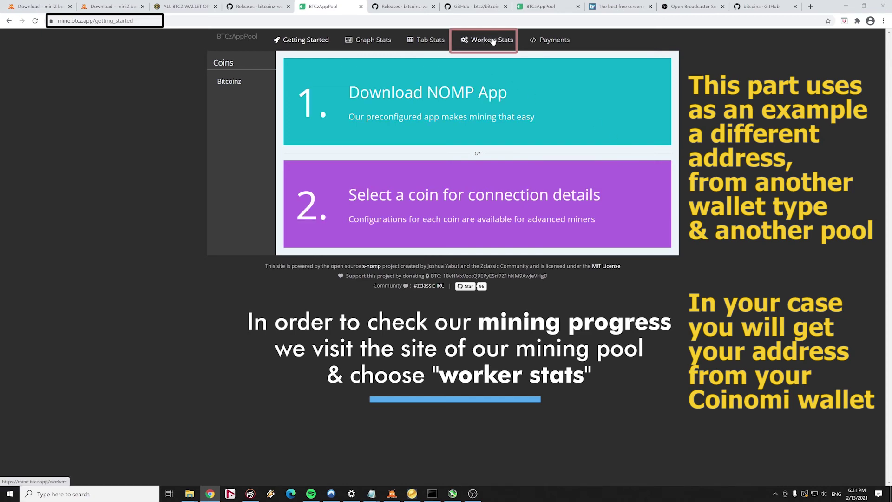
On Workers Stats, search the page for the BitcoinZ wallet's copied receive address.
{"action": "left_click", "coordinate": [492, 41]}
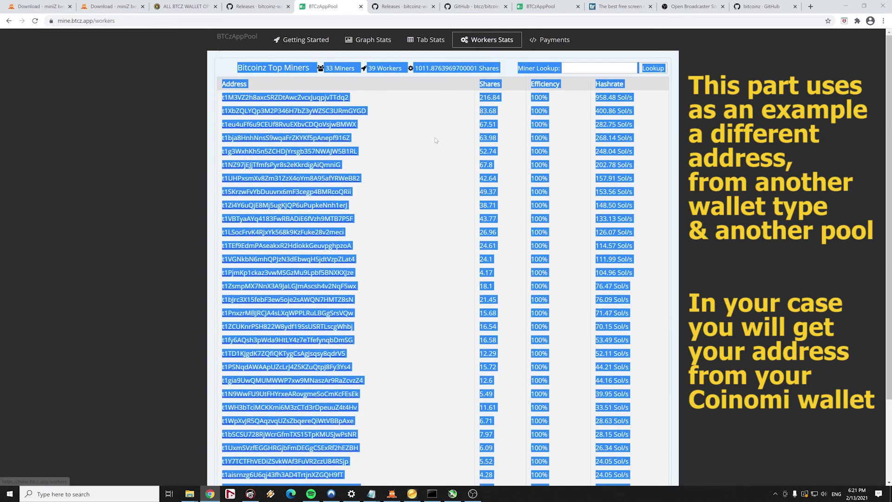
{"action": "left_click", "coordinate": [434, 139]}
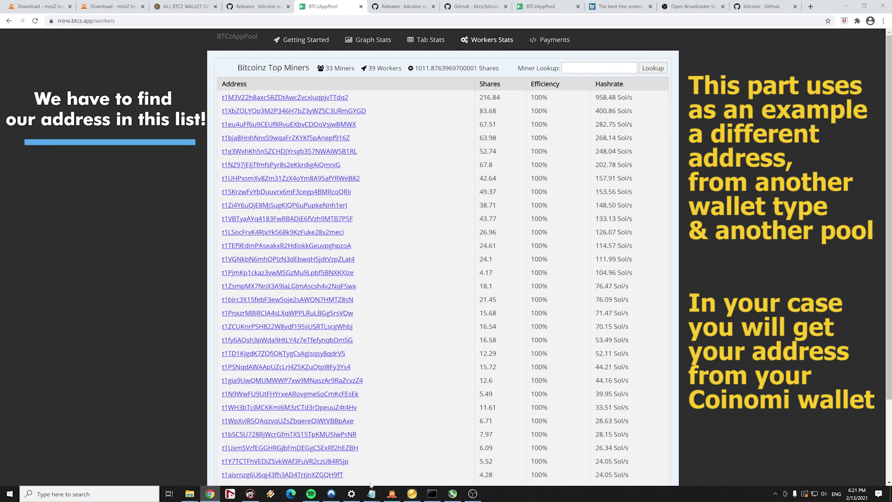
{"action": "left_click", "coordinate": [411, 493]}
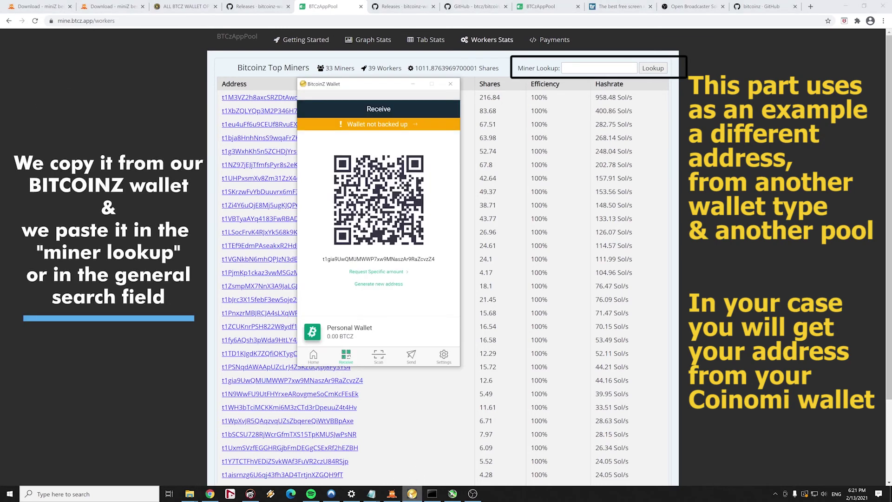
{"action": "left_click", "coordinate": [440, 260]}
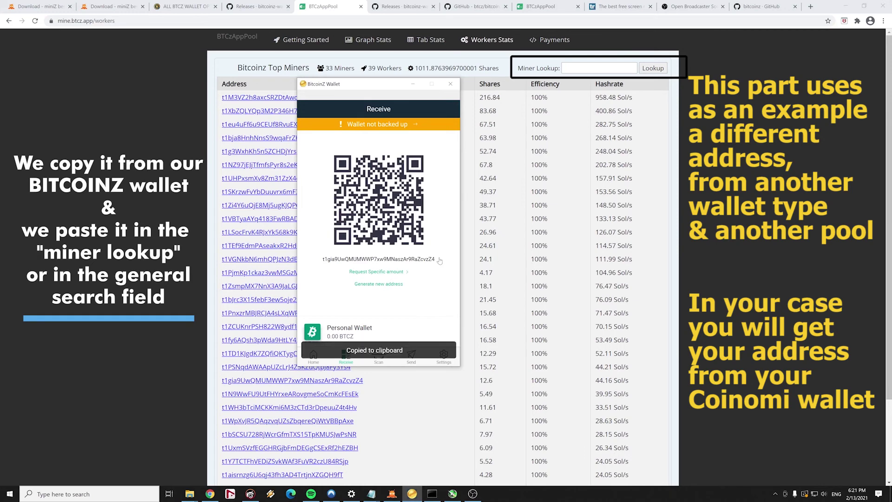
{"action": "left_click", "coordinate": [413, 84]}
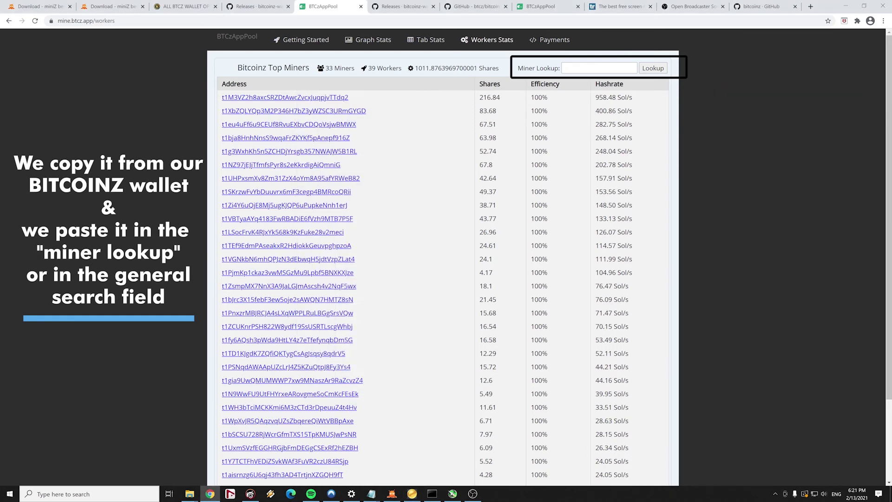
{"action": "key", "text": "ctrl+f"}
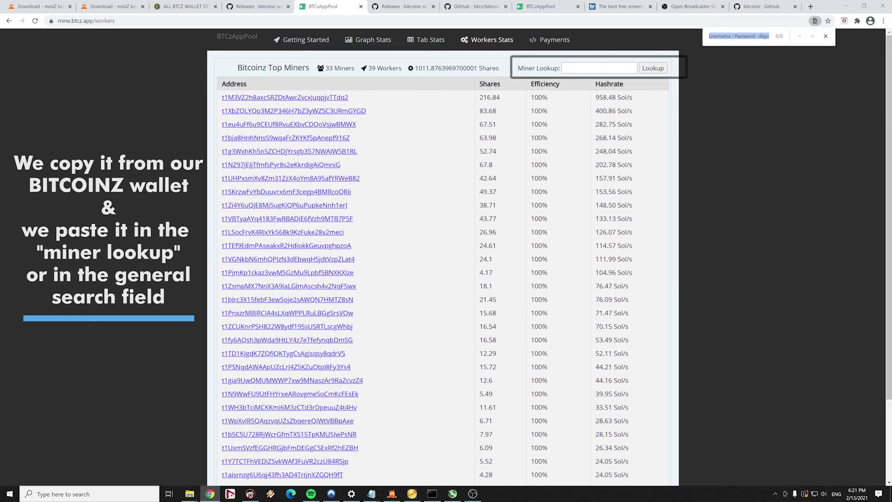
{"action": "key", "text": "ctrl+v"}
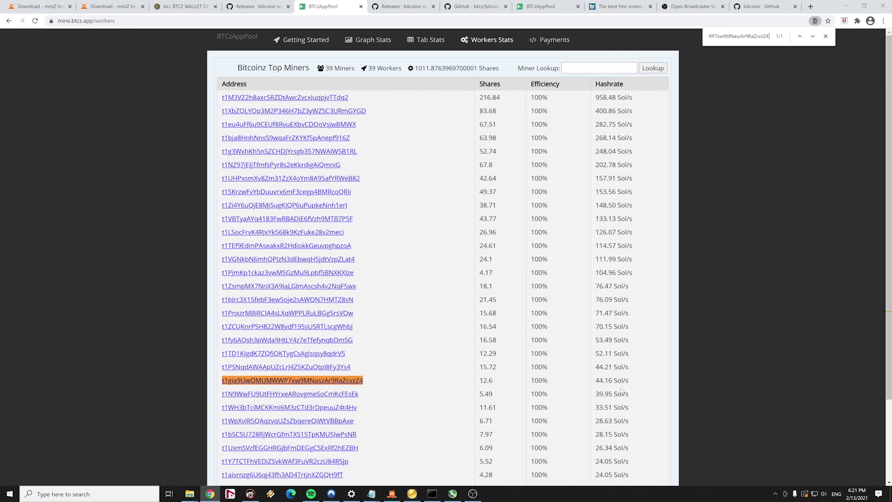
Open the stats page for my address, then view the pool's Payments list of found blocks.
{"action": "left_click", "coordinate": [352, 380]}
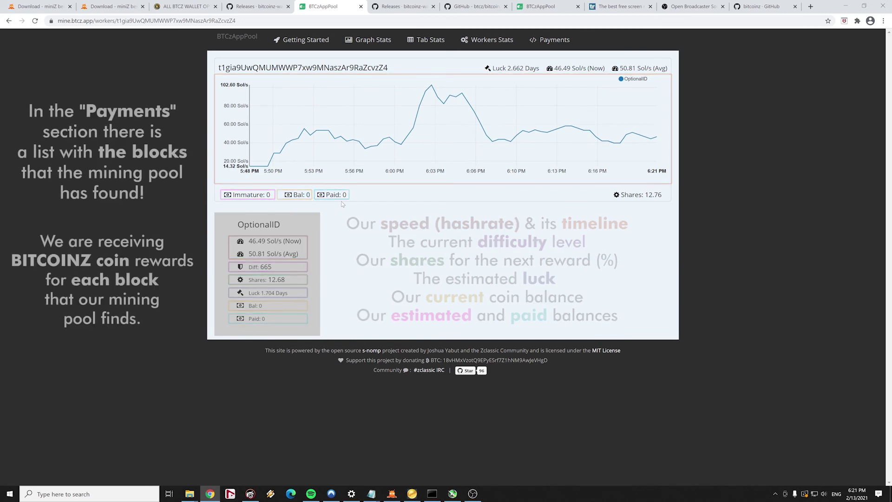
{"action": "left_click", "coordinate": [544, 41]}
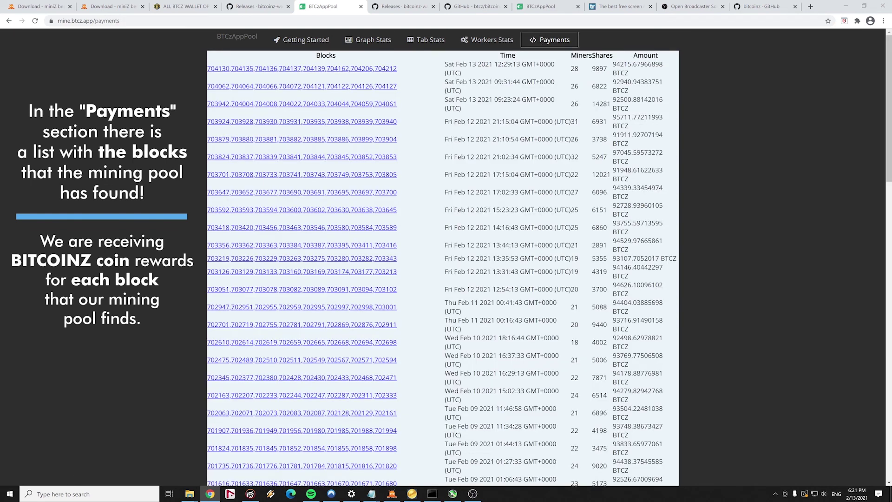